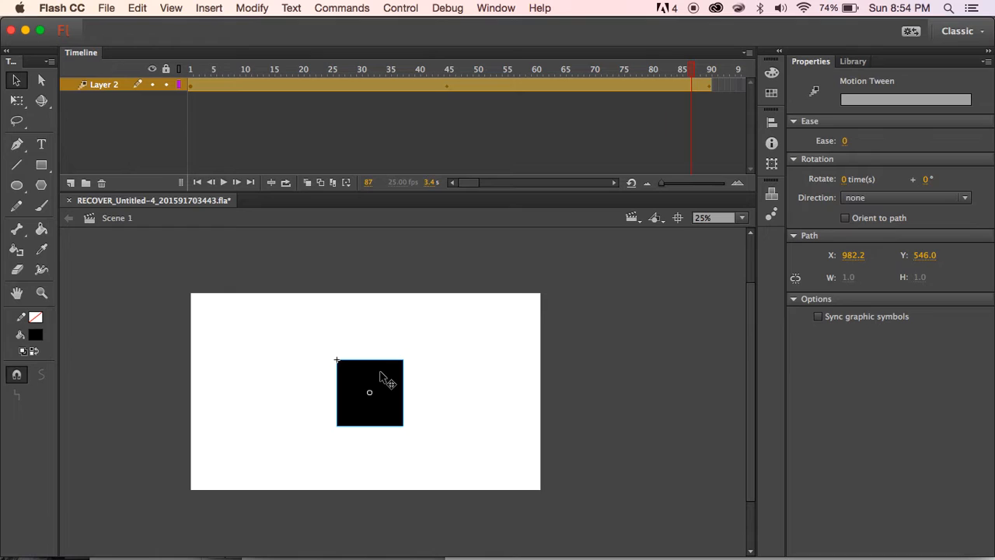
# Try to shift Layer 2's middle keyframe at frame 45 to an earlier frame directly in the timeline.
pyautogui.click(384, 374)
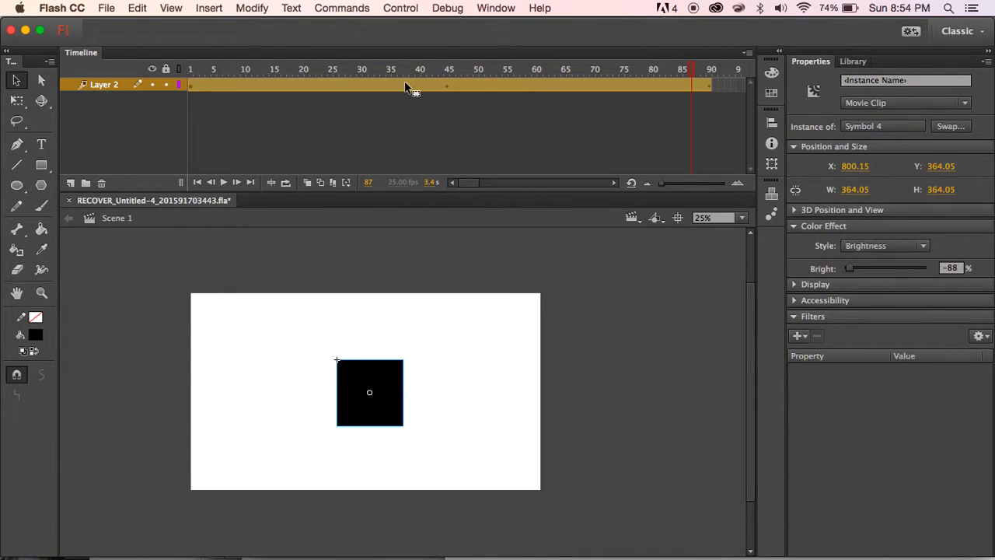
pyautogui.click(448, 84)
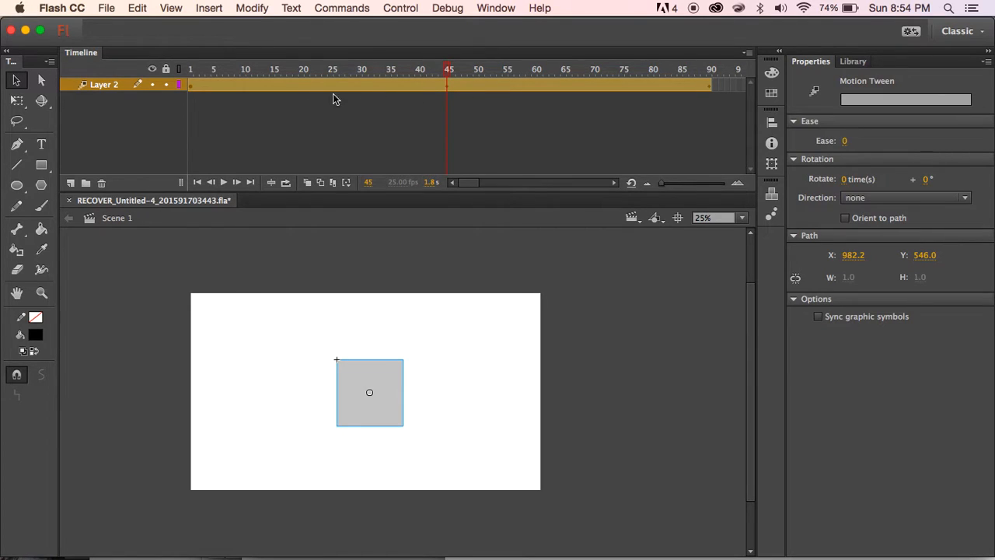
pyautogui.click(433, 120)
pyautogui.click(448, 86)
pyautogui.moveTo(447, 85); pyautogui.dragTo(369, 81)
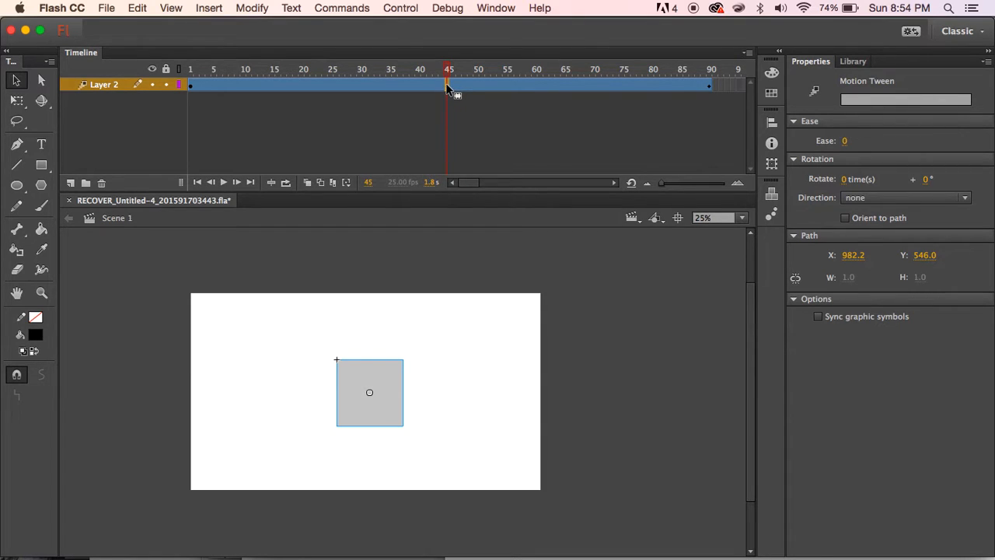
# Open the Refine Tween graph for Layer 2's motion tween and enlarge the timeline to show more of the brightness curve.
pyautogui.rightClick(448, 88)
pyautogui.click(469, 94)
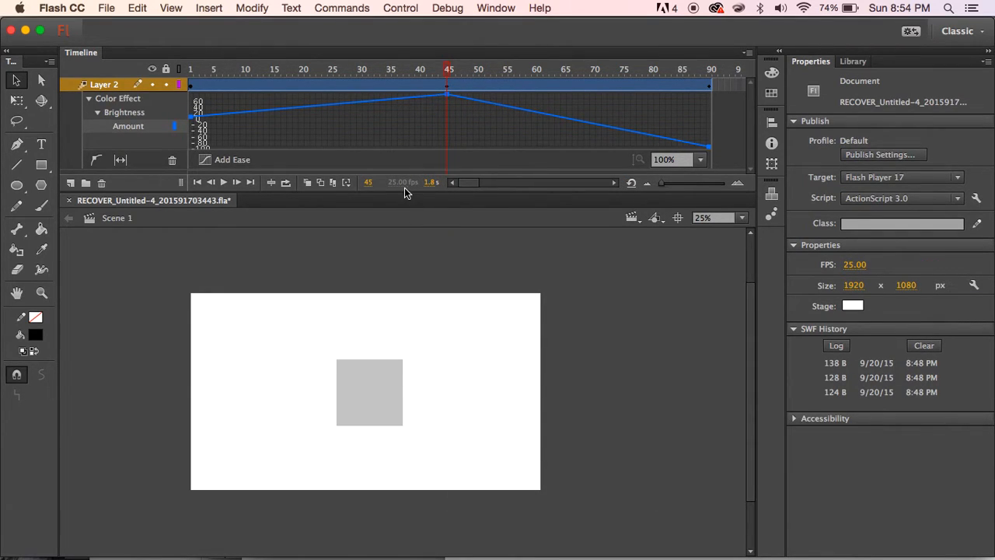
pyautogui.moveTo(404, 189); pyautogui.dragTo(405, 249)
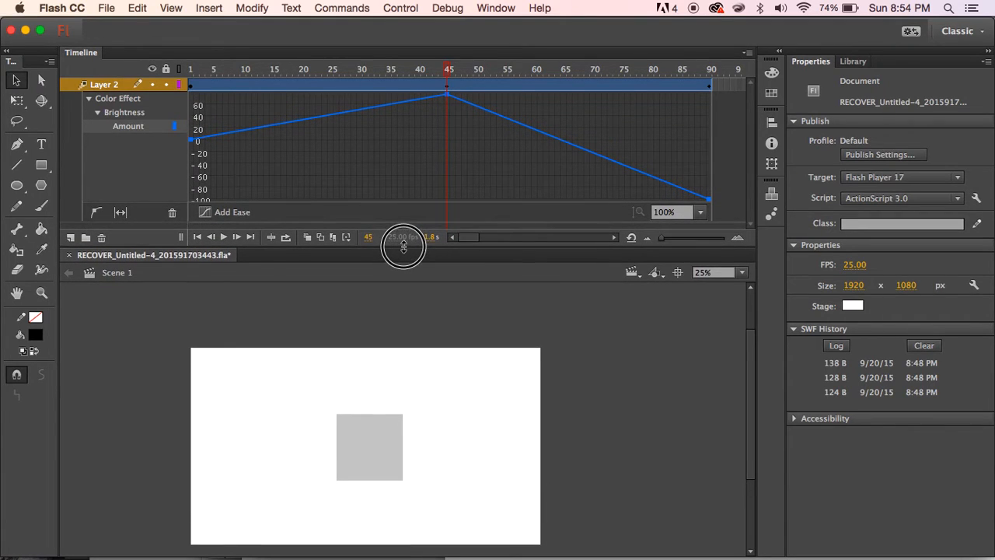
pyautogui.rightClick(393, 80)
pyautogui.click(418, 92)
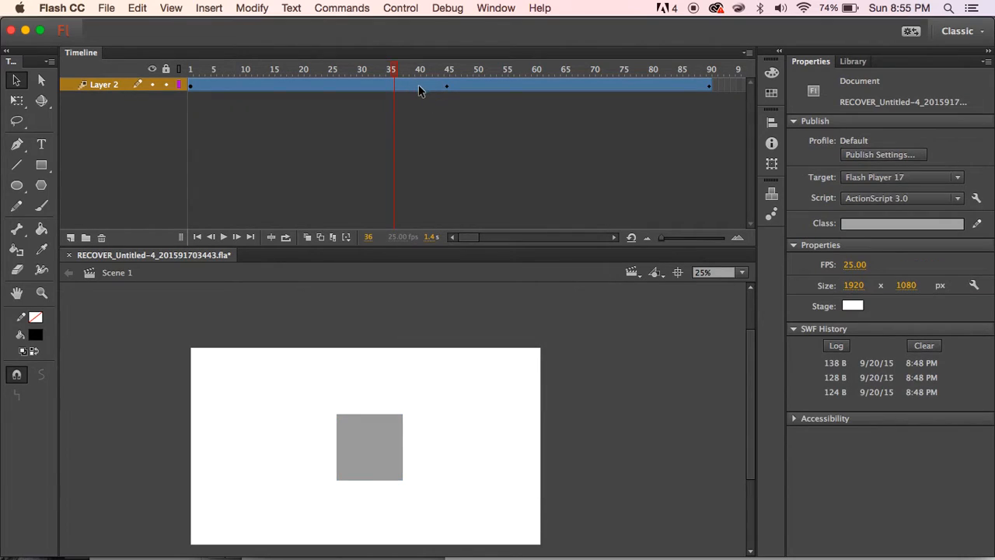
pyautogui.rightClick(418, 87)
pyautogui.click(454, 101)
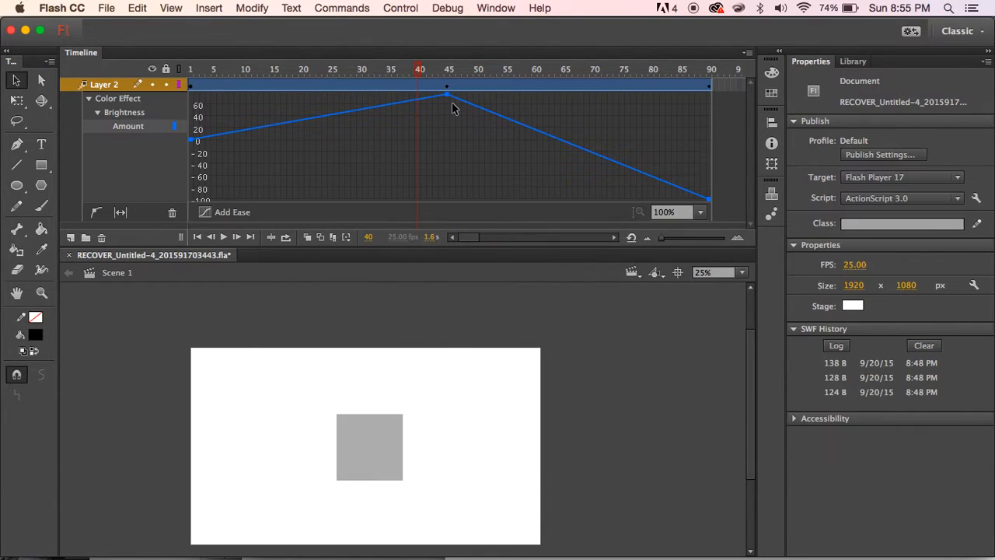
# Move the brightness curve's peak keyframe to about frame 22 and its final keyframe to frame 43.
pyautogui.moveTo(447, 99); pyautogui.dragTo(309, 86)
pyautogui.moveTo(433, 95); pyautogui.dragTo(315, 92)
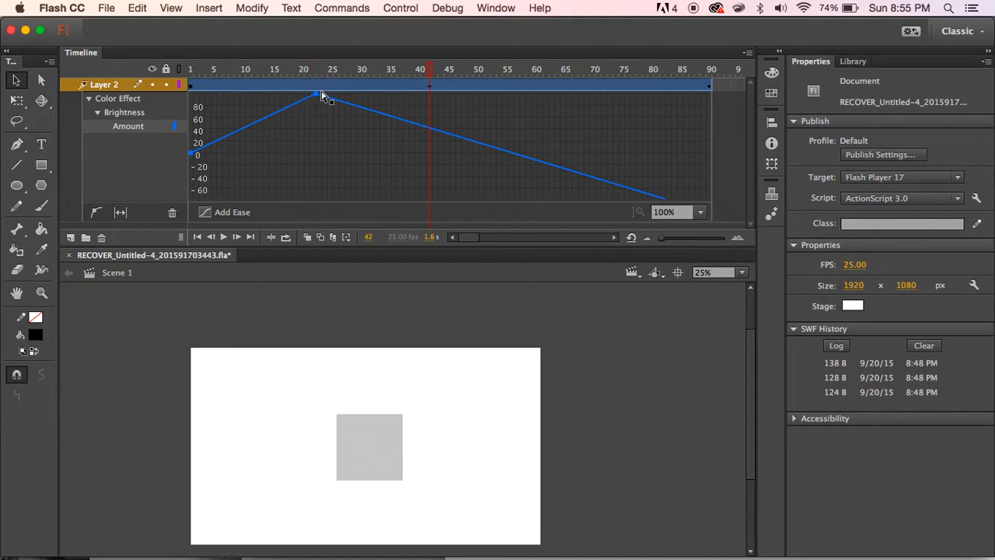
pyautogui.moveTo(711, 204); pyautogui.dragTo(440, 201)
# Play the tween from the first frame and scrub through it to check the faster brightness change.
pyautogui.moveTo(288, 70); pyautogui.dragTo(184, 70)
pyautogui.press('Return')
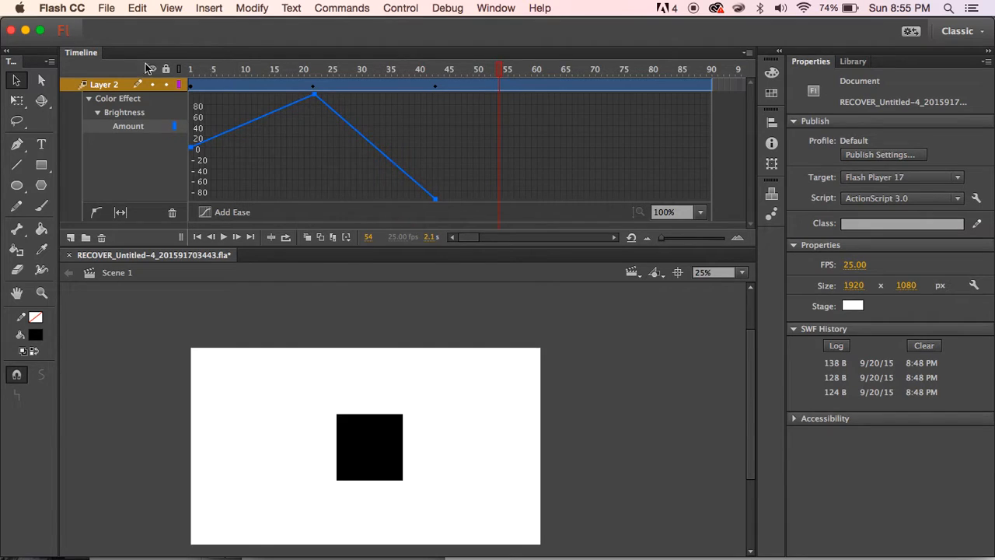
pyautogui.moveTo(230, 70); pyautogui.dragTo(404, 77)
# Move the peak brightness keyframe to frame 21 and set the square's brightness there to 77%.
pyautogui.moveTo(314, 95); pyautogui.dragTo(311, 138)
pyautogui.moveTo(296, 70)
pyautogui.mouseDown()
pyautogui.moveTo(311, 60)
pyautogui.moveTo(400, 65)
pyautogui.moveTo(311, 60)
pyautogui.moveTo(309, 71)
pyautogui.mouseUp()
pyautogui.click(311, 95)
pyautogui.click(306, 70)
pyautogui.click(380, 442)
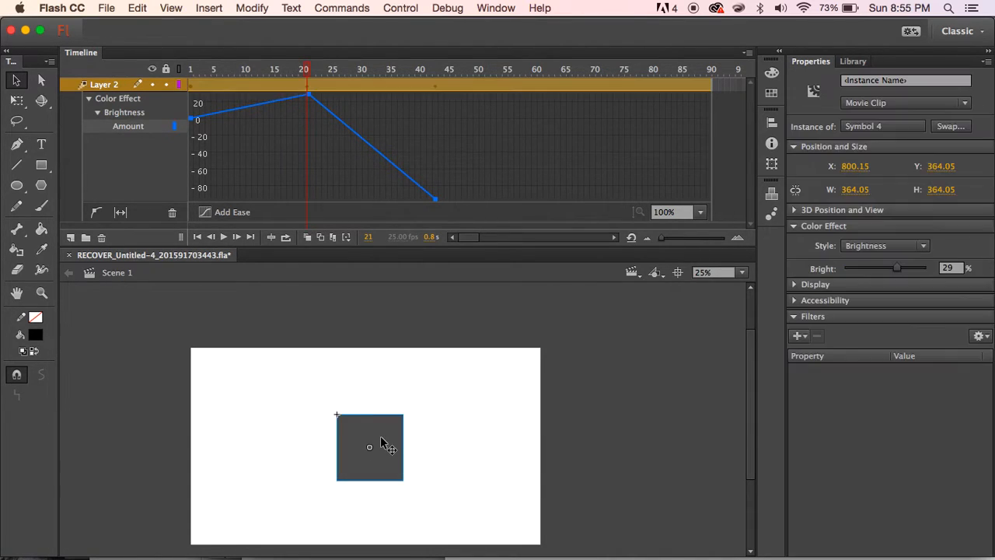
pyautogui.moveTo(898, 268); pyautogui.dragTo(918, 269)
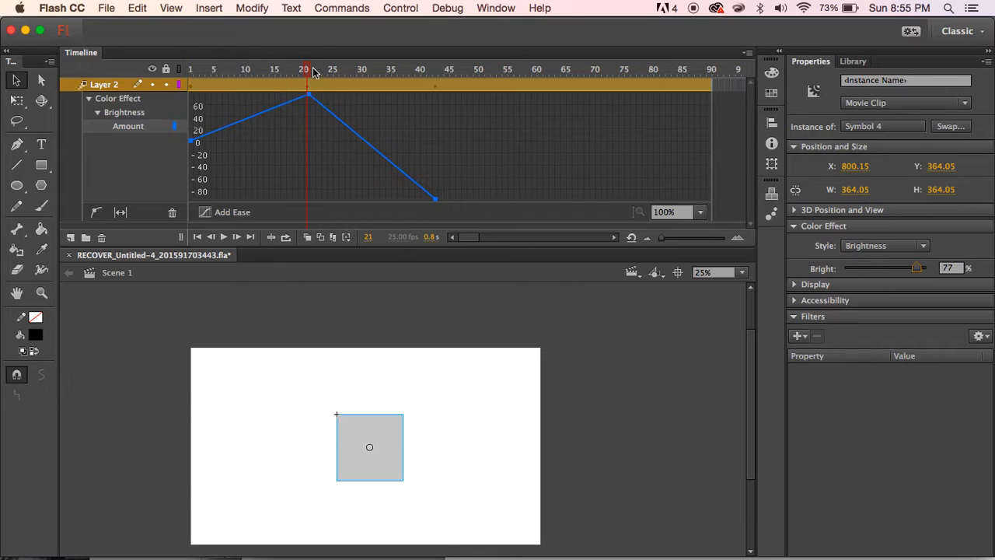
# Close the tween graph and remove all Layer 2 frames after the last keyframe at frame 43.
pyautogui.rightClick(354, 87)
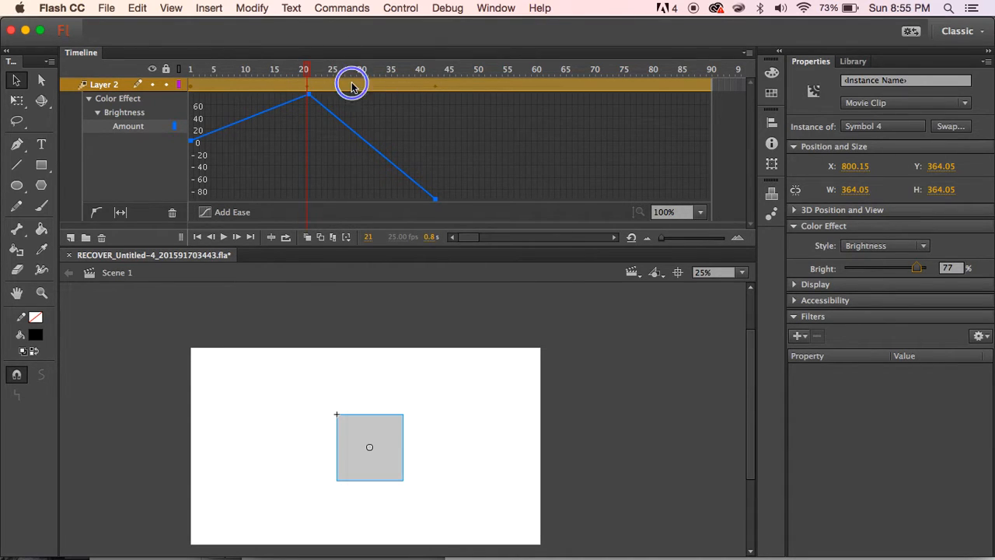
pyautogui.click(365, 95)
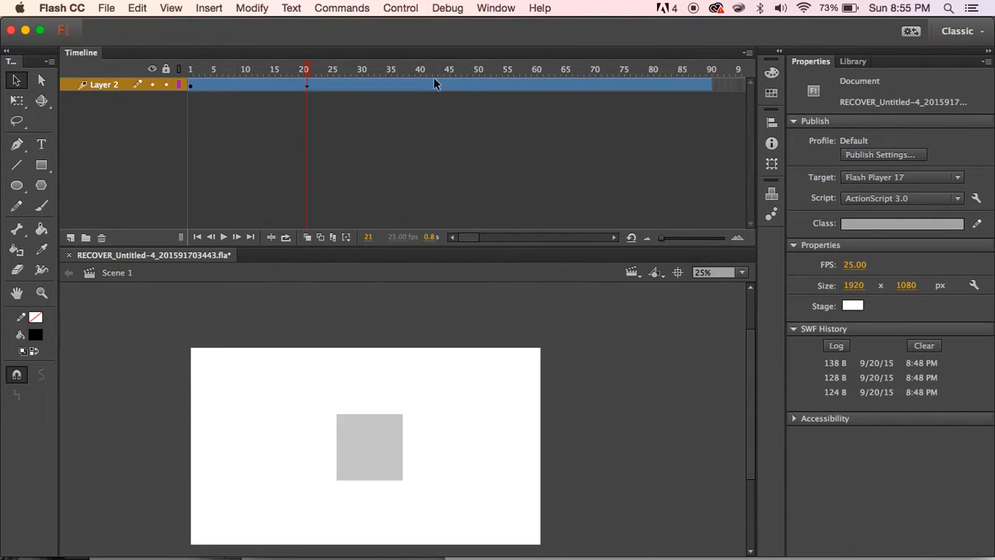
pyautogui.moveTo(413, 70); pyautogui.dragTo(626, 89)
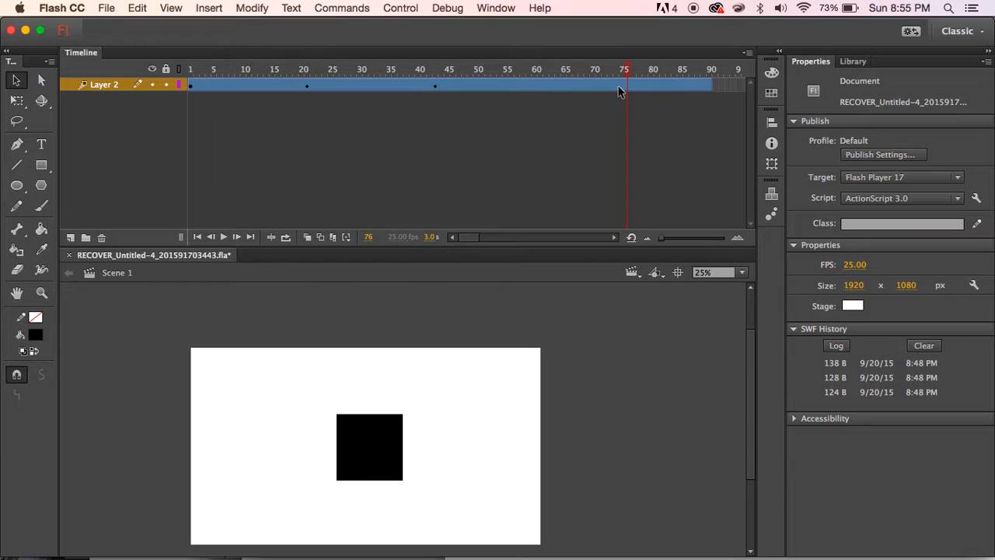
pyautogui.moveTo(721, 83); pyautogui.dragTo(441, 89)
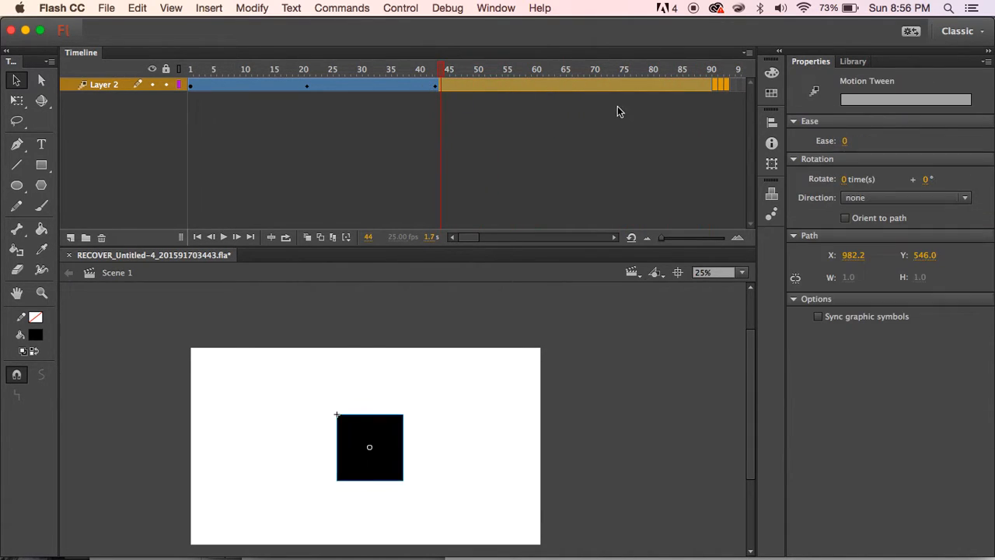
pyautogui.click(680, 92)
pyautogui.moveTo(726, 86); pyautogui.dragTo(442, 89)
pyautogui.rightClick(454, 91)
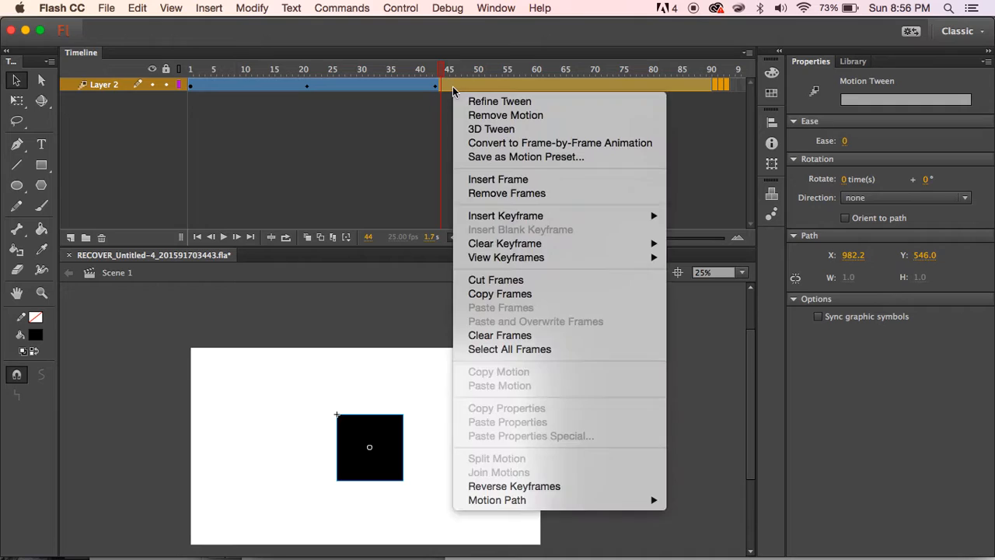
pyautogui.click(498, 195)
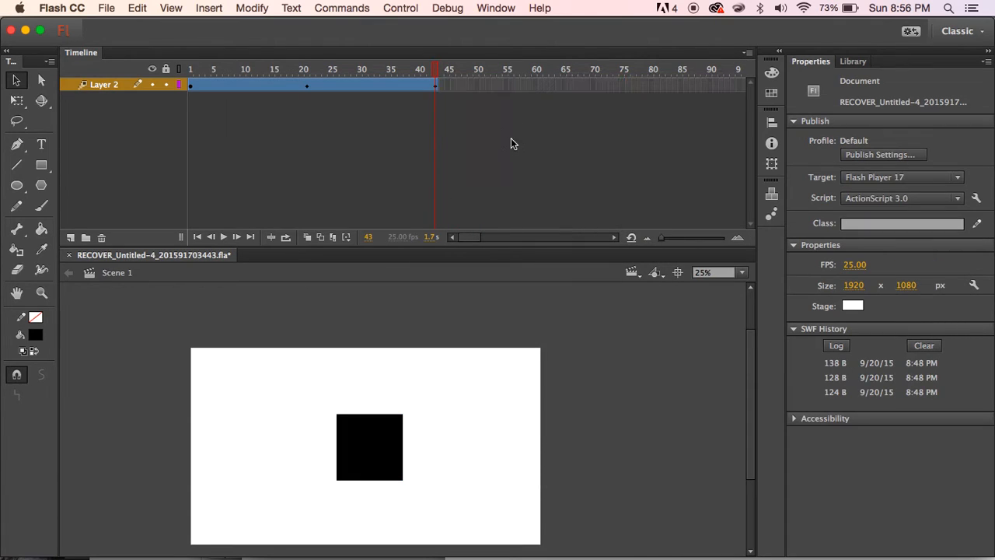
# Remove frames one by one at frame 33 until Layer 2's tween ends at frame 38.
pyautogui.click(378, 86)
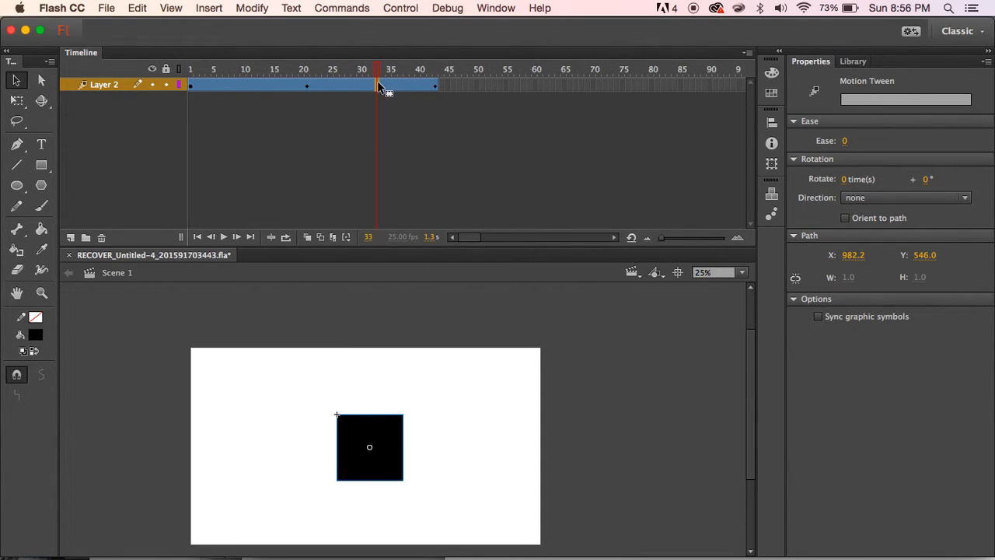
pyautogui.rightClick(379, 87)
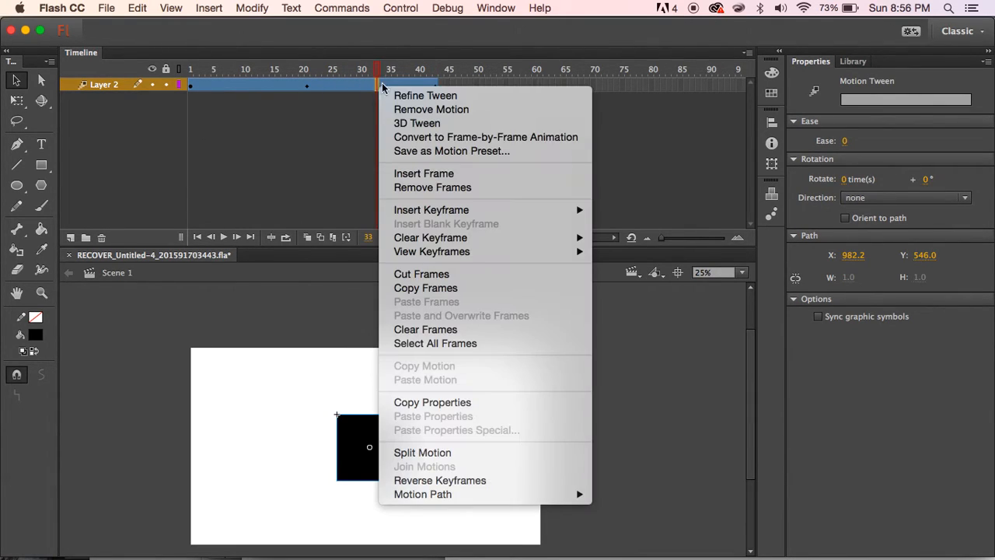
pyautogui.click(410, 189)
pyautogui.click(135, 7)
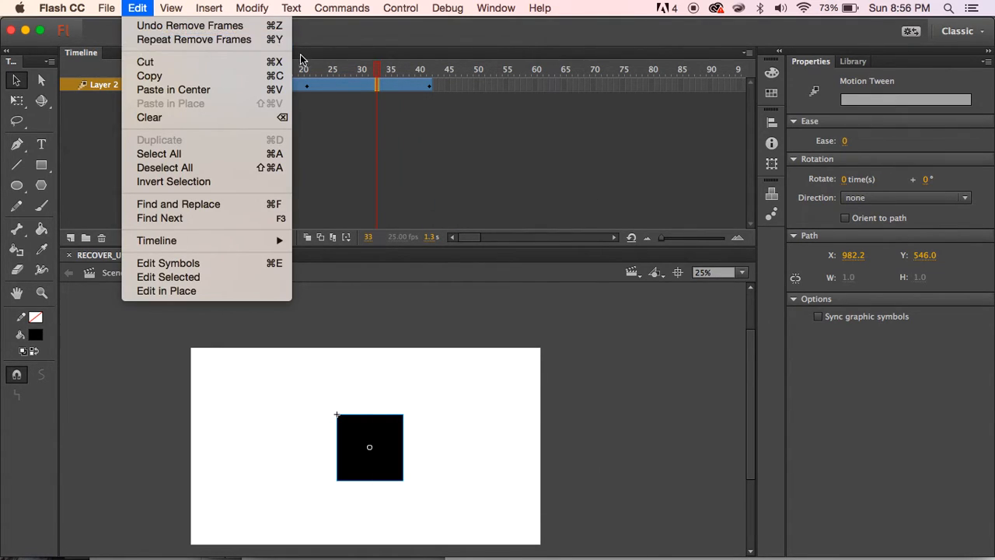
pyautogui.click(278, 39)
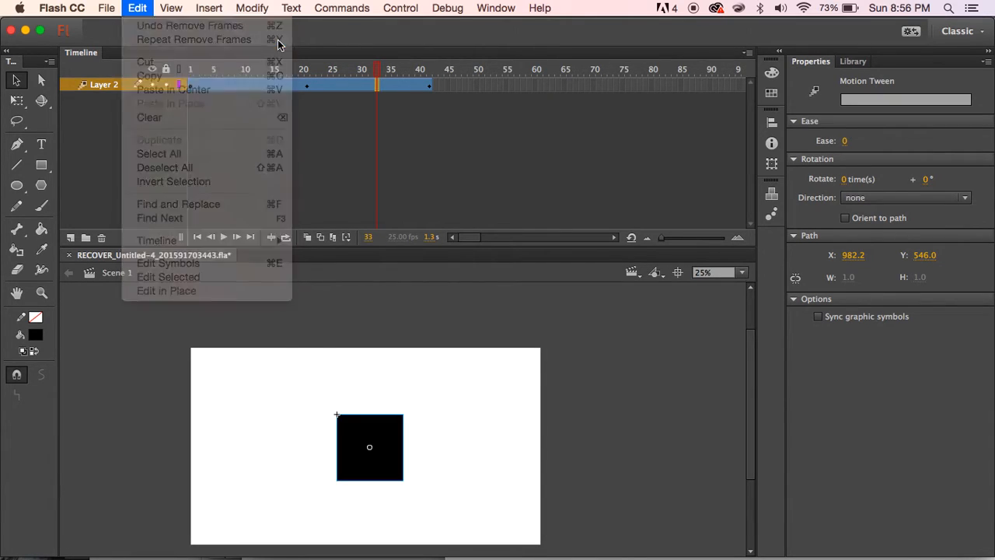
pyautogui.press('super+y')
pyautogui.press('super+y')
pyautogui.press('super+y')
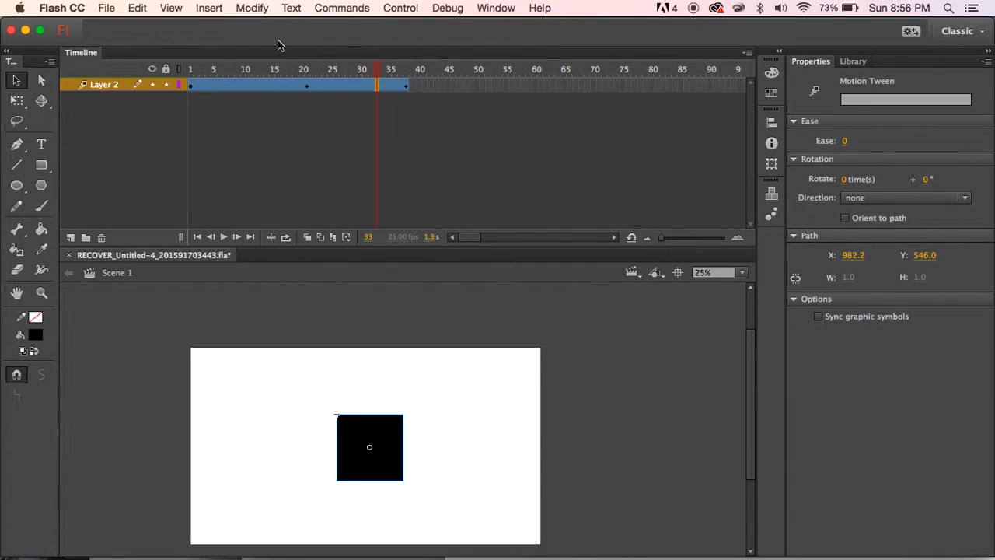
# Remove further frames on both sides of the middle keyframe until it sits at frame 15 and the tween ends at frame 30.
pyautogui.click(240, 82)
pyautogui.press('super+y')
pyautogui.press('super+y')
pyautogui.press('super+y')
pyautogui.press('super+y')
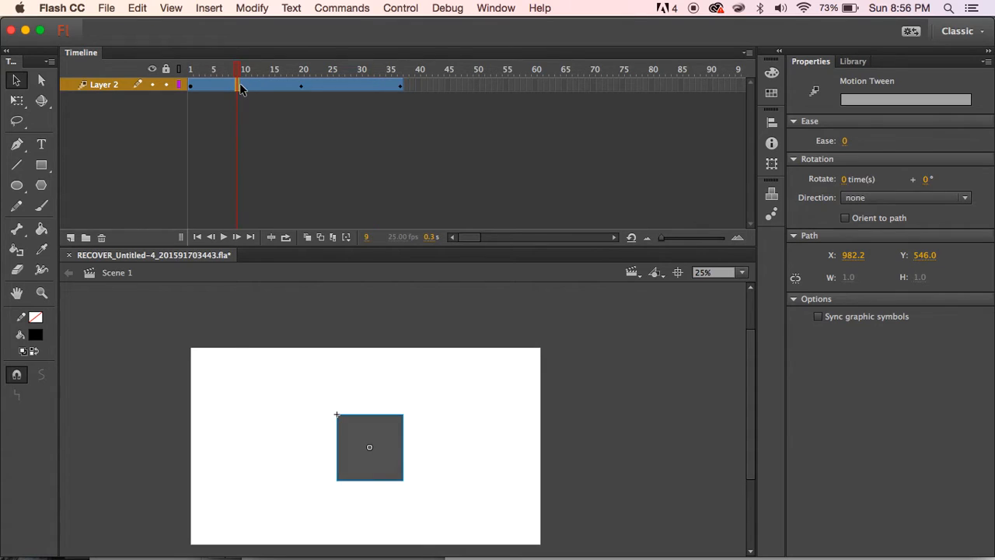
pyautogui.click(312, 80)
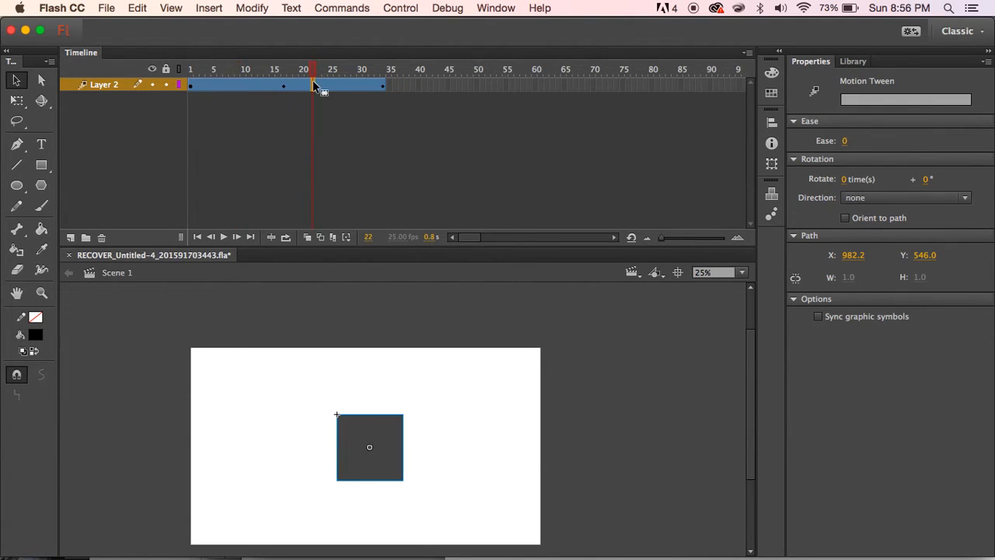
pyautogui.press('super+y')
pyautogui.press('super+y')
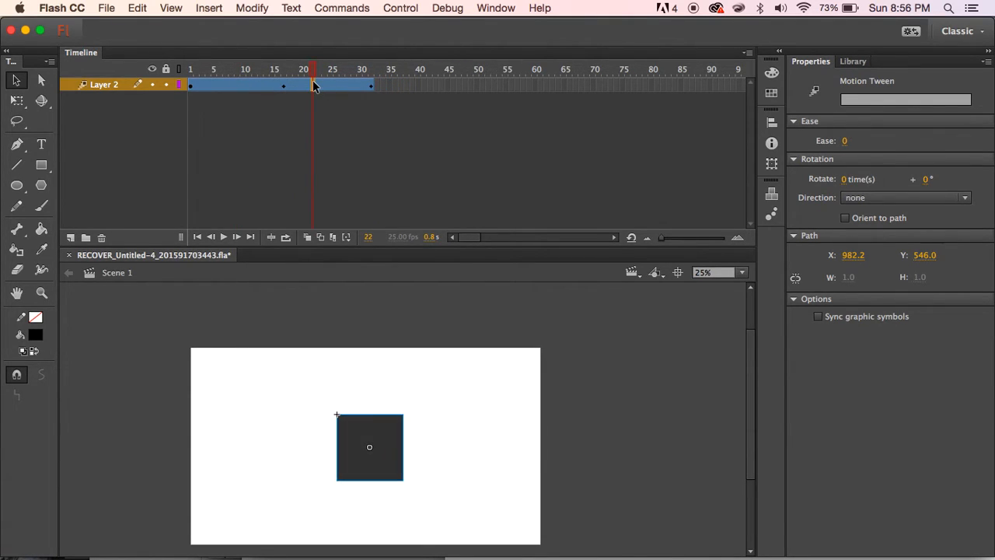
pyautogui.click(221, 86)
pyautogui.press('super+y')
pyautogui.press('super+y')
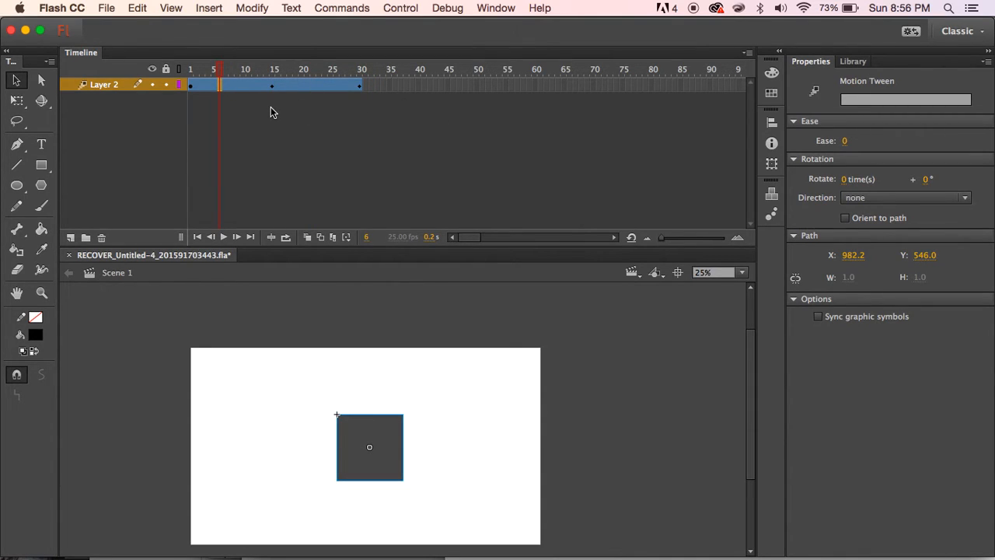
# Try inserting frames with the whole Layer 2 tween selected, and undo the insertion.
pyautogui.rightClick(225, 86)
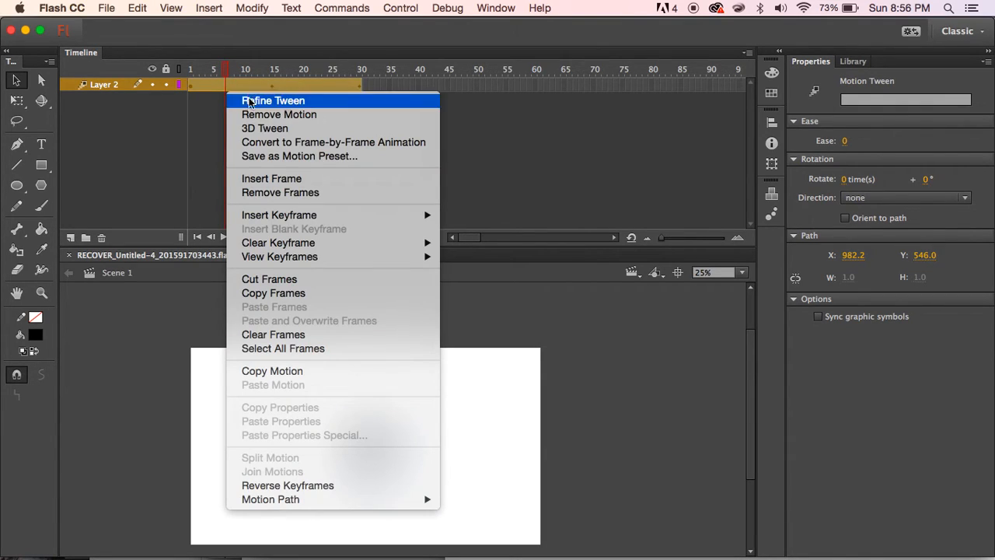
pyautogui.moveTo(257, 220)
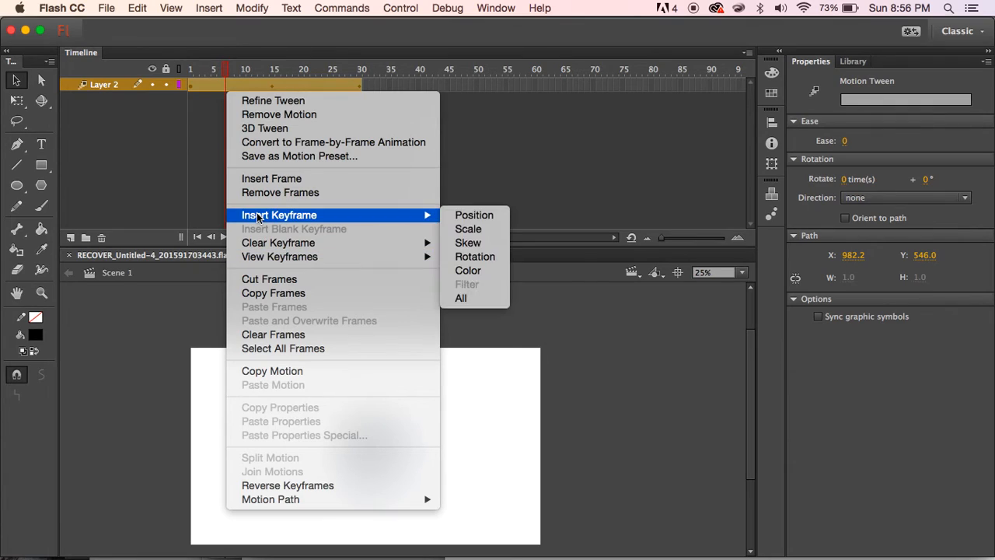
pyautogui.click(278, 182)
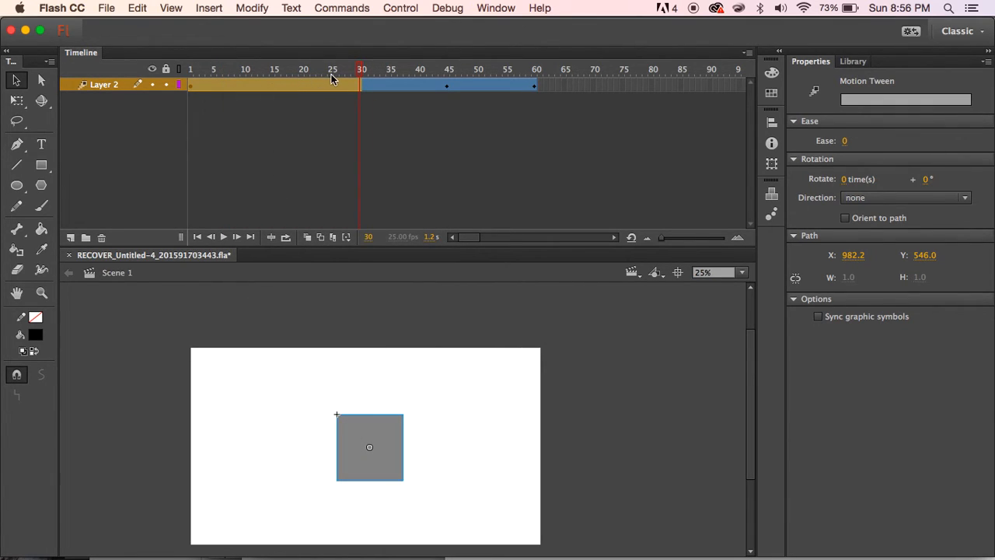
pyautogui.press('super+z')
# Insert frames with the whole tween span selected to extend Layer 2's tween to 60 frames.
pyautogui.click(244, 84)
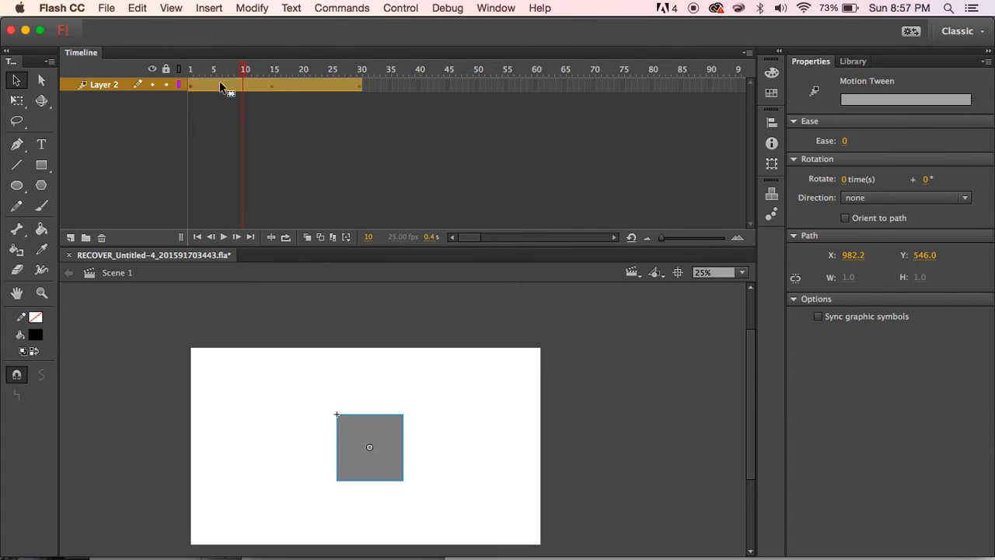
pyautogui.click(223, 70)
pyautogui.click(247, 106)
pyautogui.keyDown('super'); pyautogui.click(238, 84); pyautogui.keyUp('super')
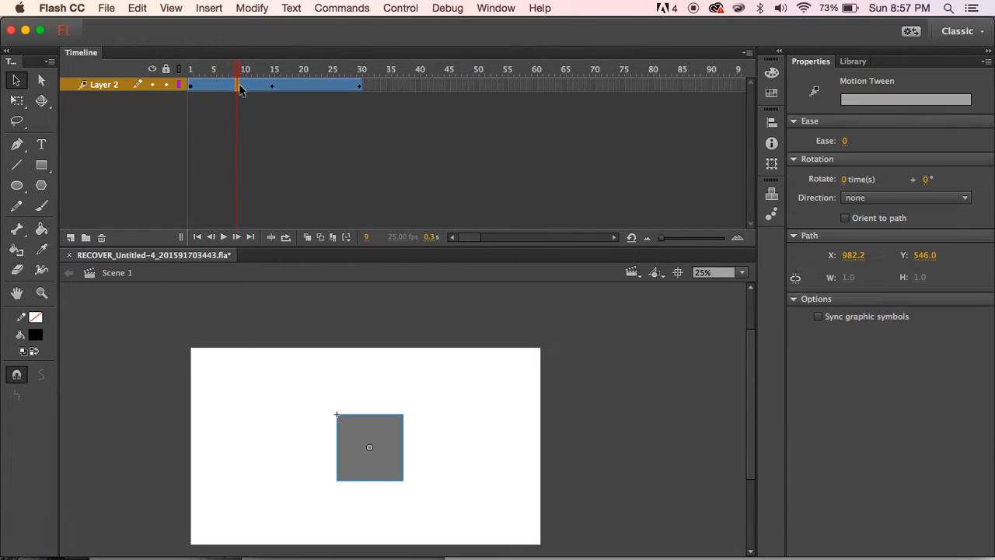
pyautogui.rightClick(241, 86)
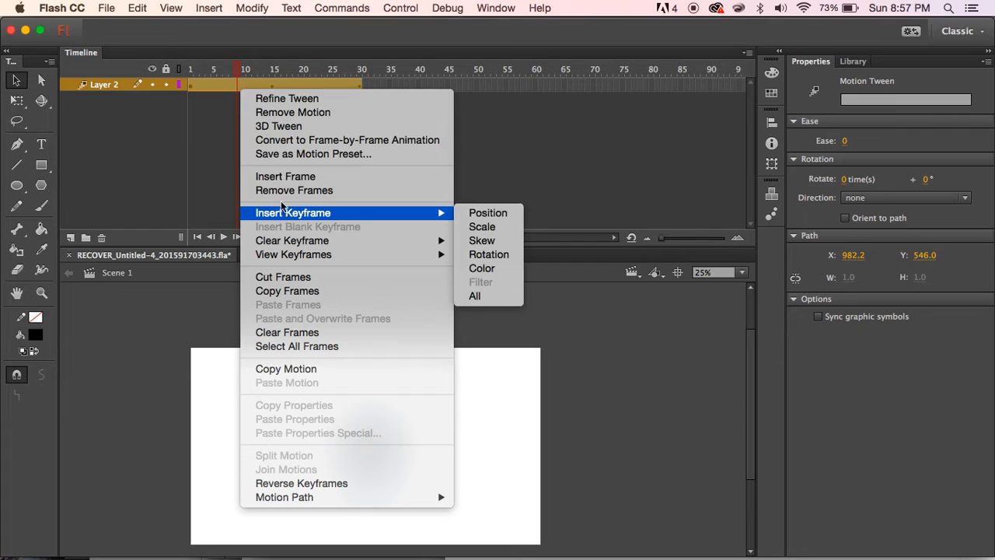
pyautogui.click(279, 176)
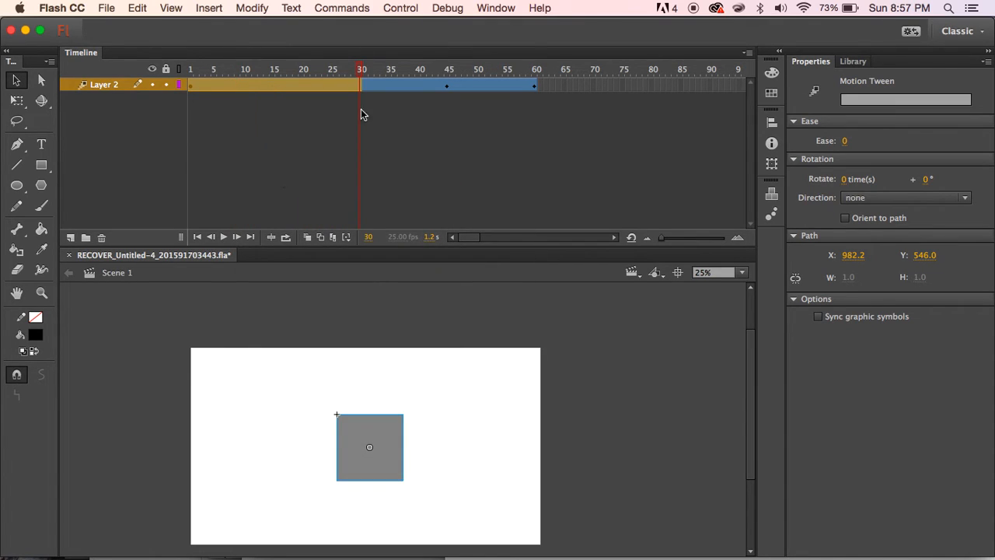
# Insert frames one by one at frame 53 until Layer 2's tween ends at frame 76.
pyautogui.click(481, 69)
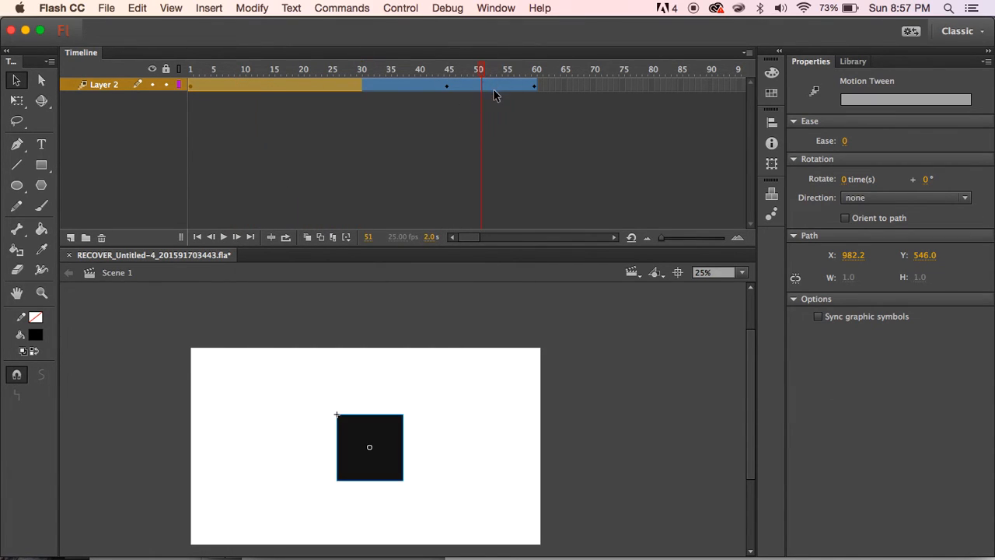
pyautogui.click(492, 85)
pyautogui.rightClick(493, 90)
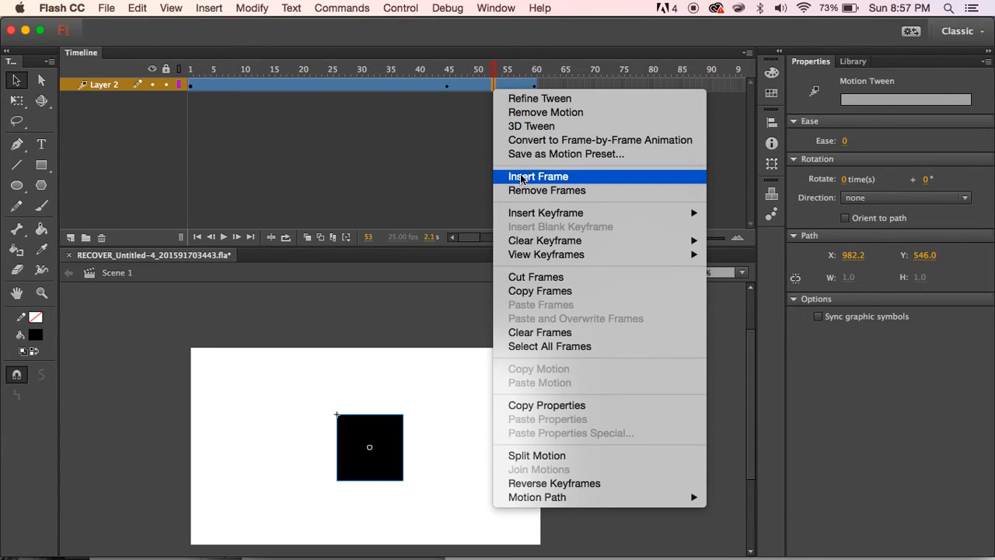
pyautogui.click(521, 178)
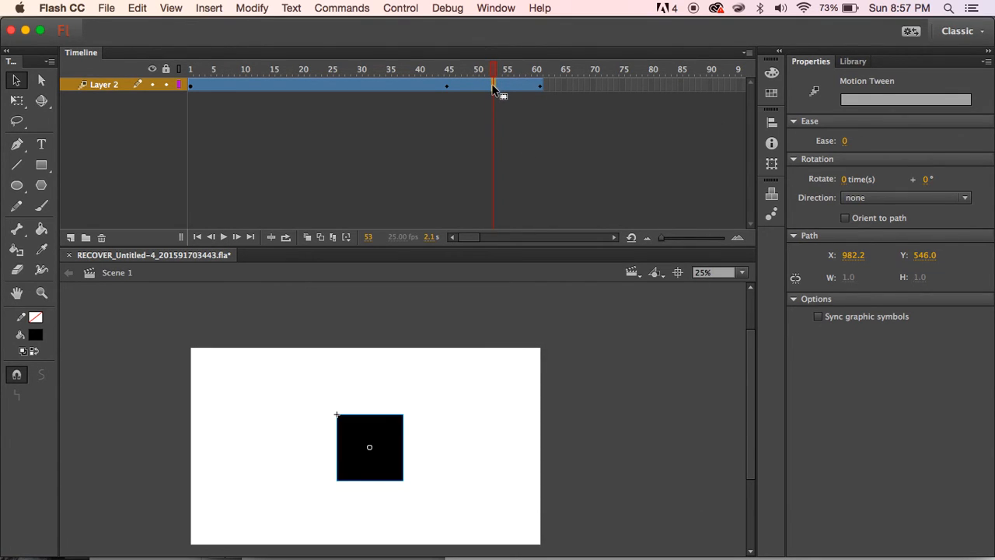
pyautogui.press('F5')
pyautogui.press('F5')
pyautogui.press('F5')
pyautogui.press('F5')
pyautogui.press('F5')
pyautogui.press('F5')
pyautogui.press('F5')
pyautogui.press('F5')
pyautogui.press('F5')
pyautogui.press('F5')
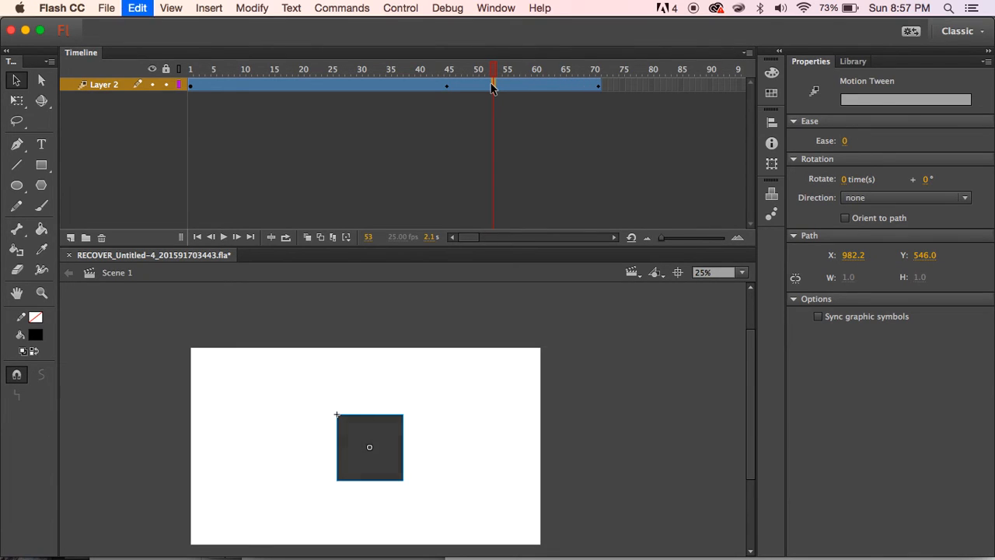
pyautogui.press('F5')
pyautogui.press('F5')
pyautogui.press('F5')
pyautogui.press('F5')
pyautogui.press('F5')
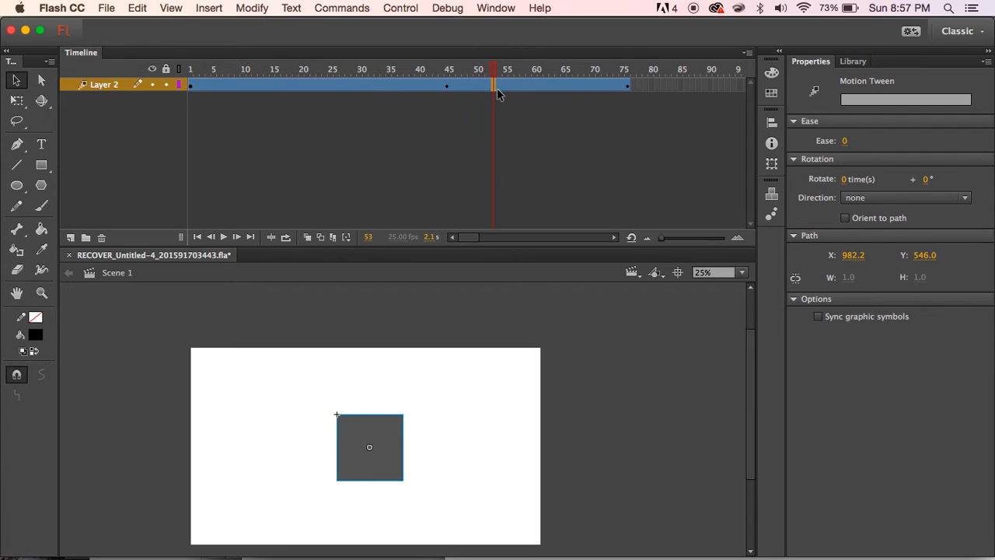
# Refine Layer 2's tween, moving the middle brightness keyframe to frame 36 and the last one to frame 59.
pyautogui.click(470, 86)
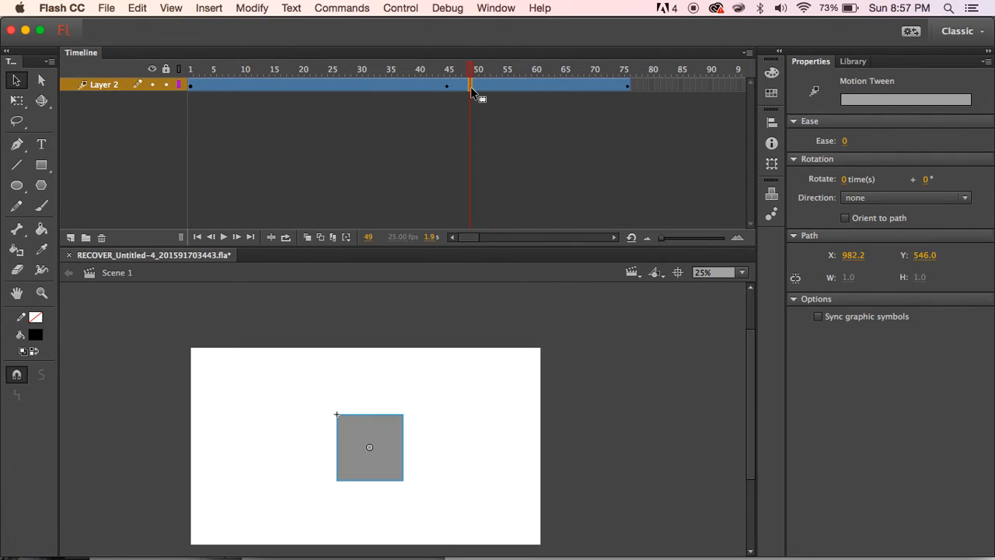
pyautogui.rightClick(471, 86)
pyautogui.click(494, 103)
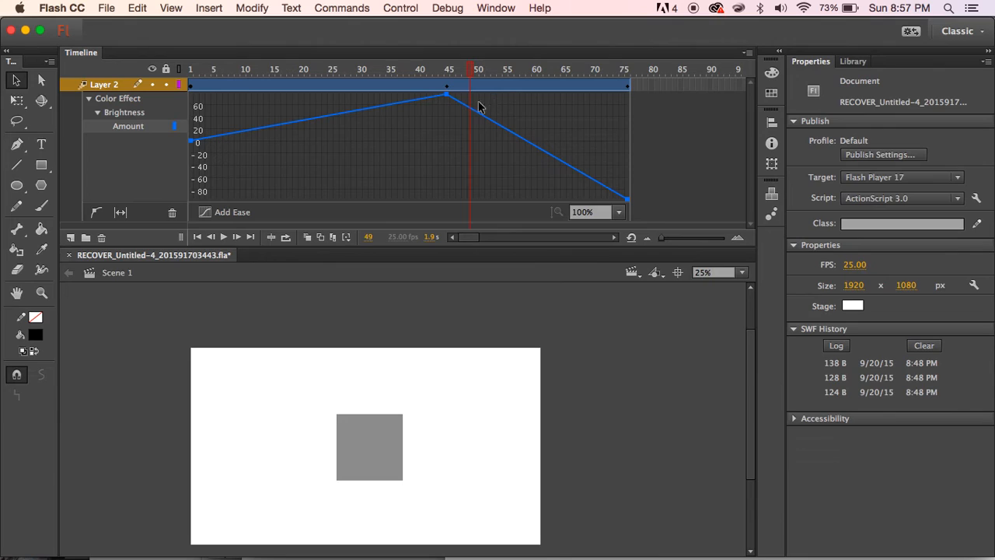
pyautogui.moveTo(448, 94); pyautogui.dragTo(392, 94)
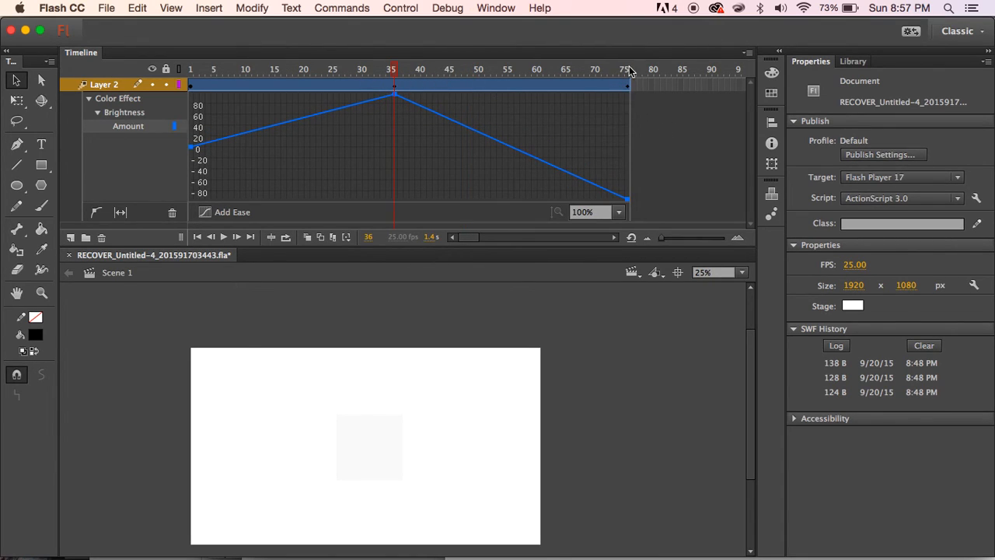
pyautogui.moveTo(629, 203); pyautogui.dragTo(528, 200)
# Remove the leftover tween frames from frame 60 onward, after the last keyframe.
pyautogui.moveTo(651, 84); pyautogui.dragTo(531, 86)
pyautogui.rightClick(556, 82)
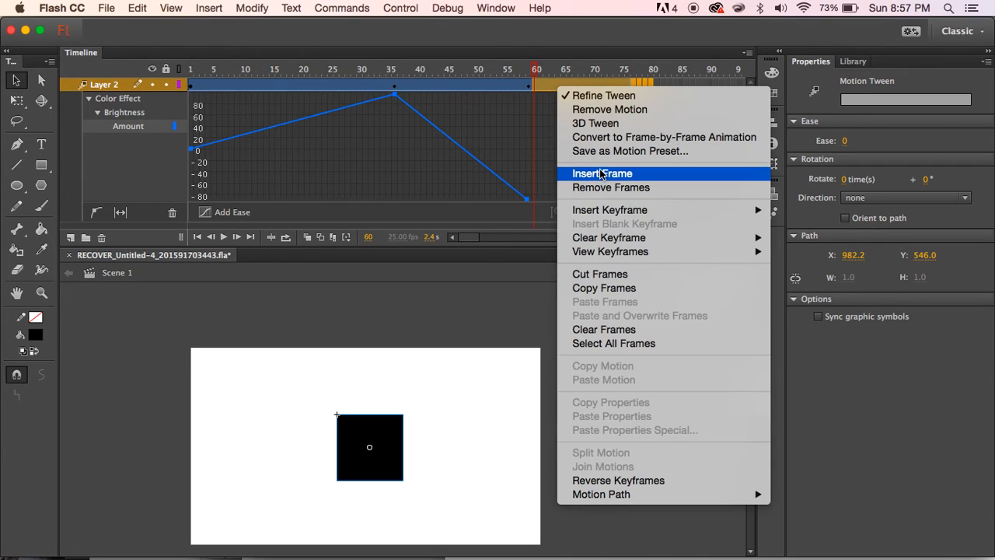
pyautogui.click(444, 559)
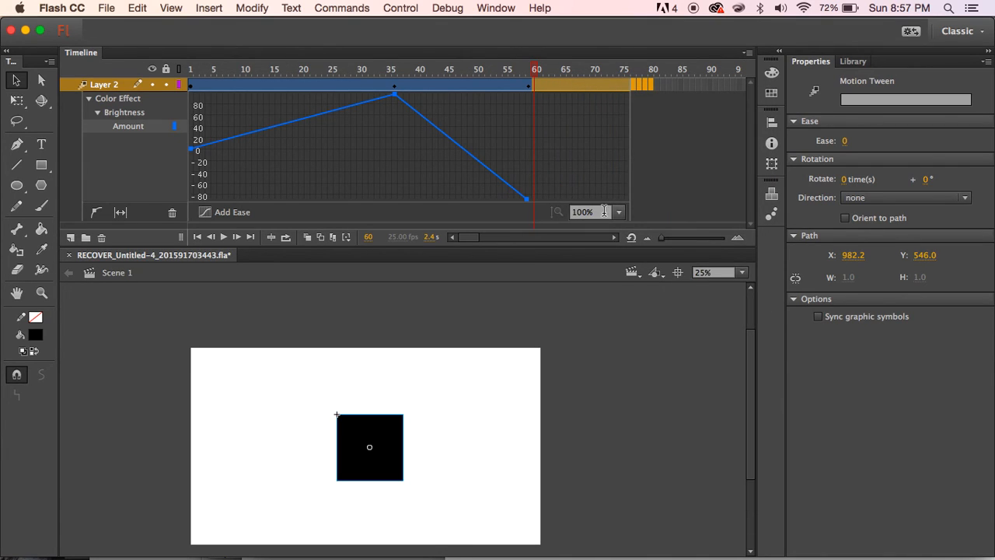
pyautogui.rightClick(615, 88)
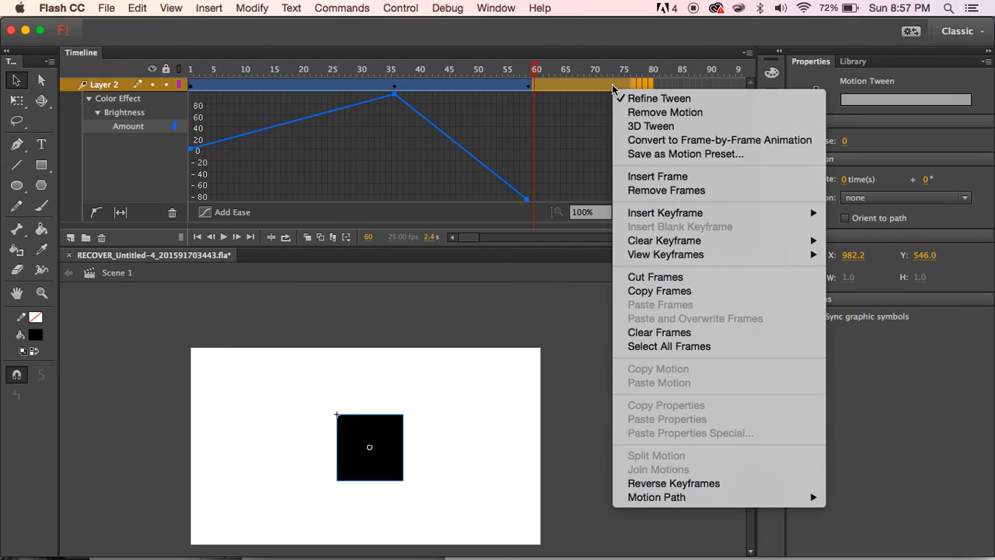
pyautogui.click(632, 191)
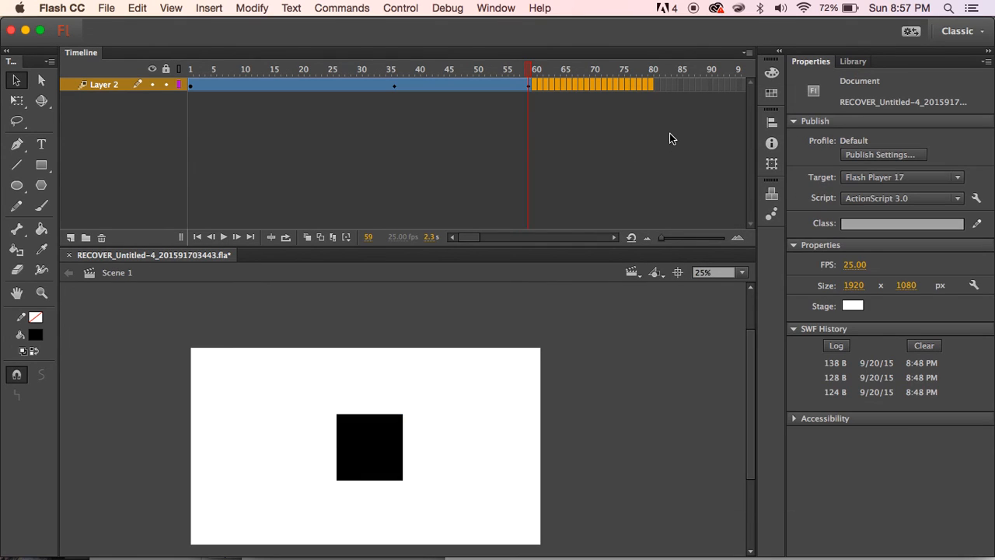
# Play the retimed brightness tween from frame 1.
pyautogui.click(459, 86)
pyautogui.moveTo(411, 71); pyautogui.dragTo(163, 61)
pyautogui.press('Return')
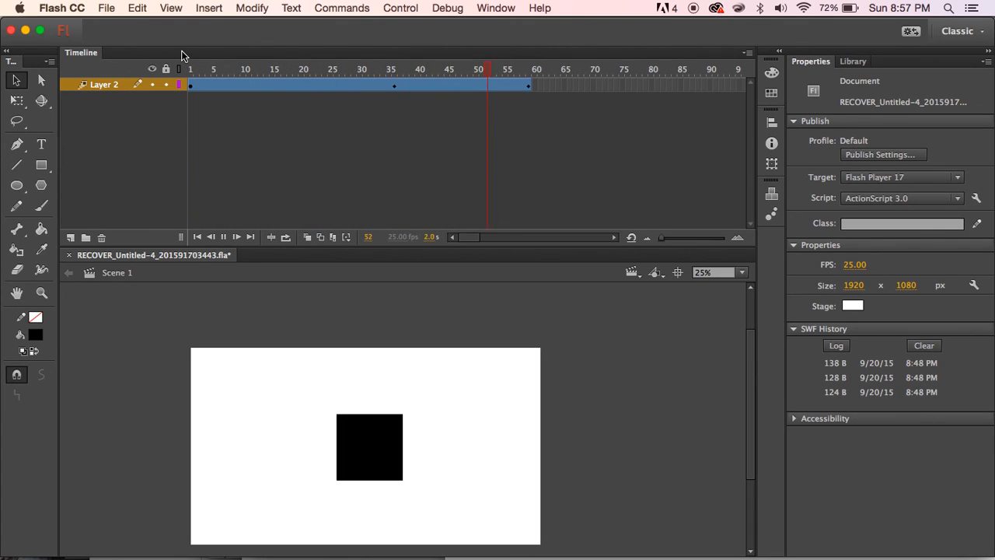
pyautogui.click(44, 545)
pyautogui.click(142, 6)
pyautogui.click(140, 4)
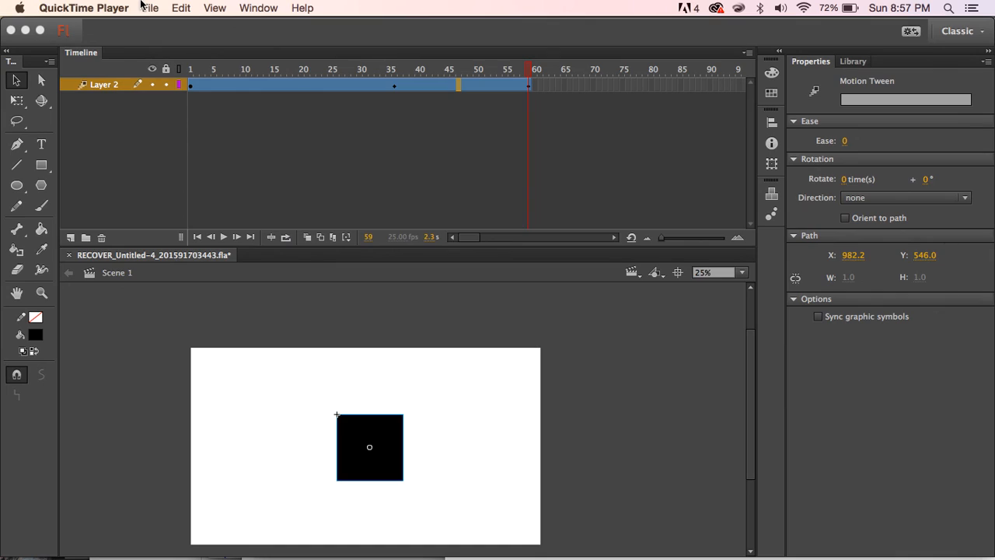